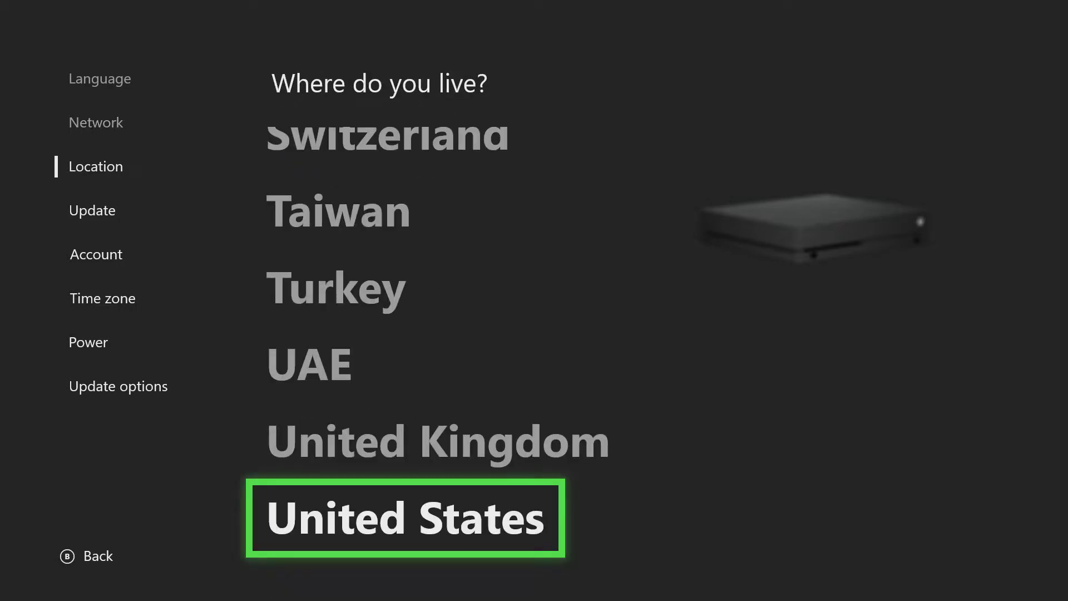
Set the console's location to United States and start the system update
key(Return)
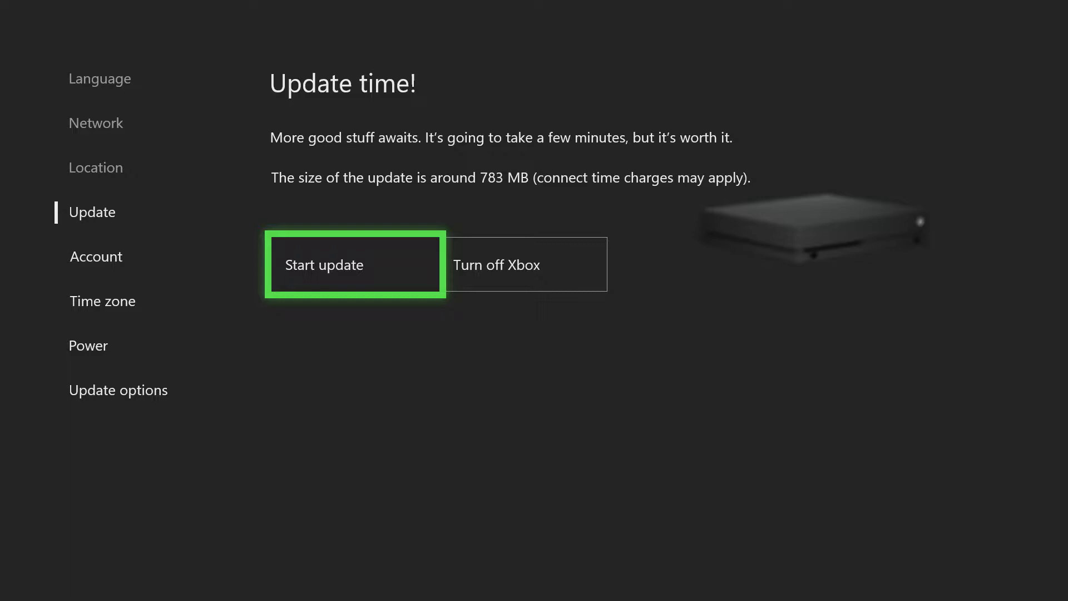
key(Return)
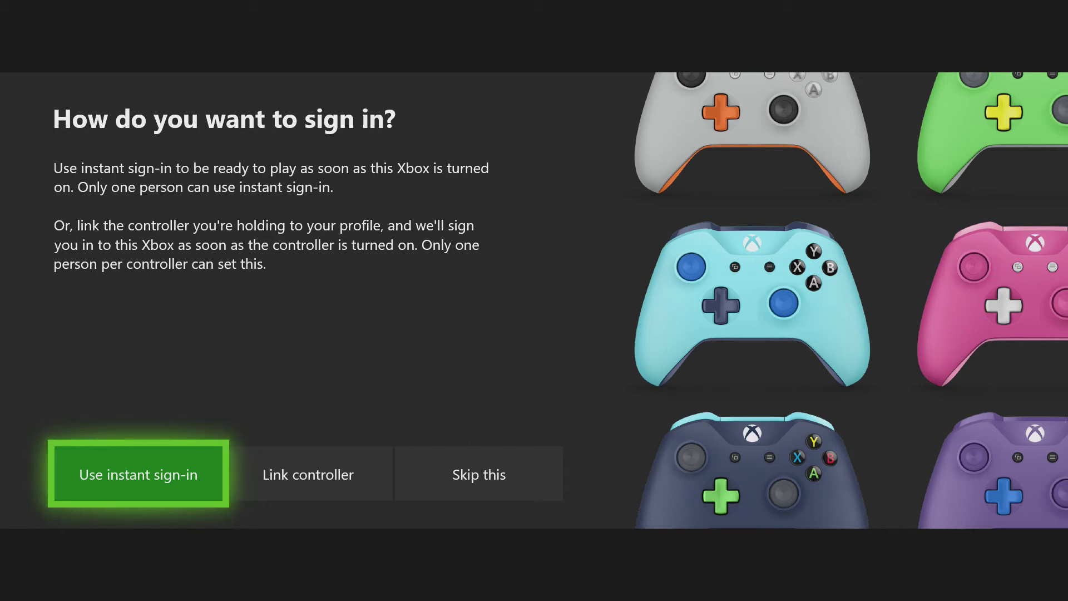
Choose instant sign-in for the profile and decline the Xbox Game Pass subscription offers
key(Return)
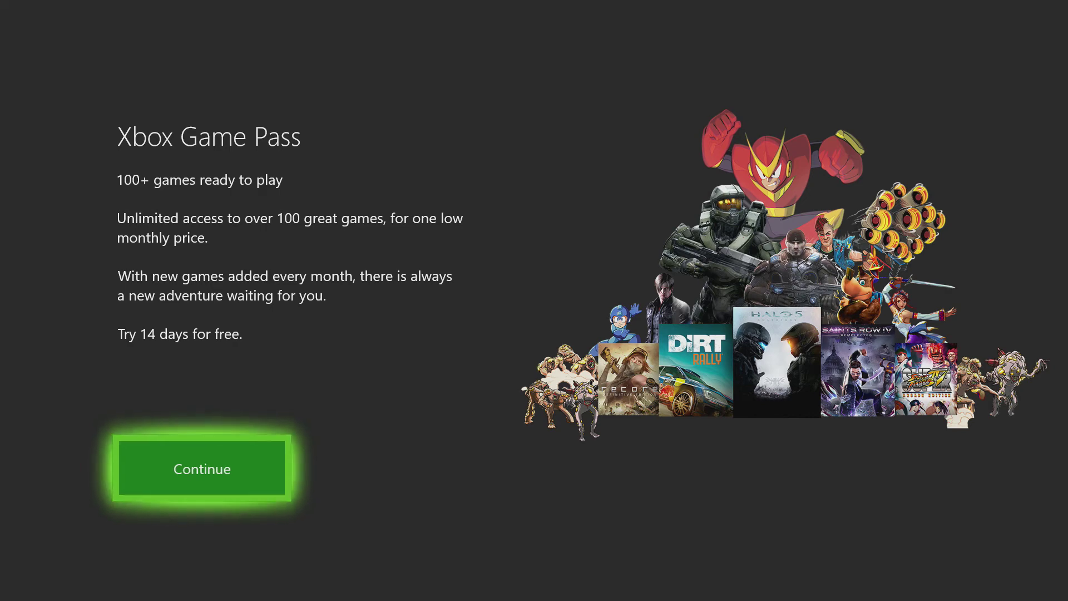
key(Return)
key(Down)
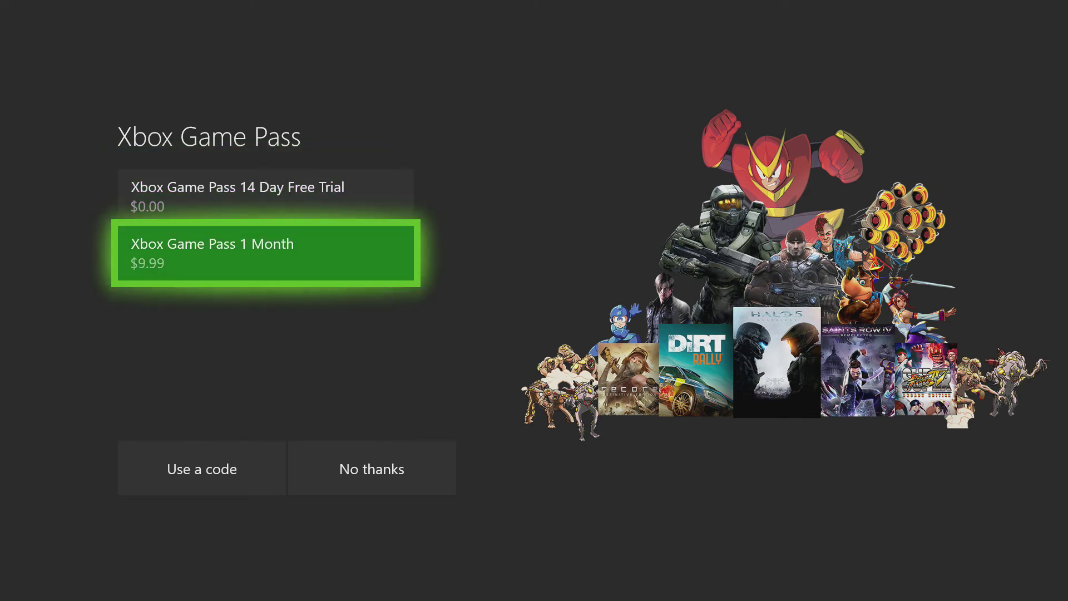
key(Down)
key(Right)
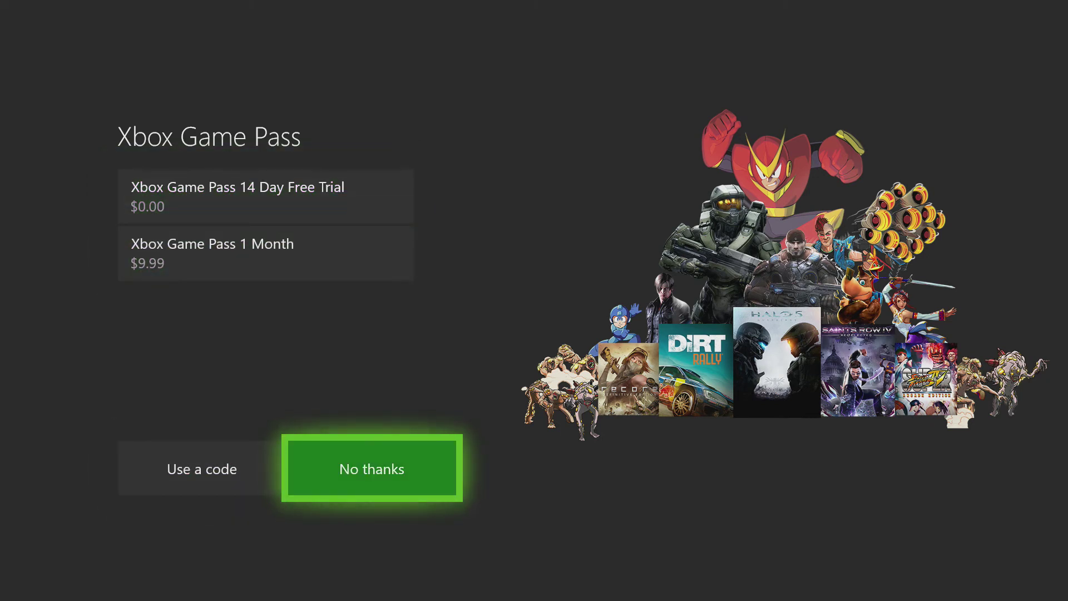
key(Up)
key(Up)
key(Down)
key(Down)
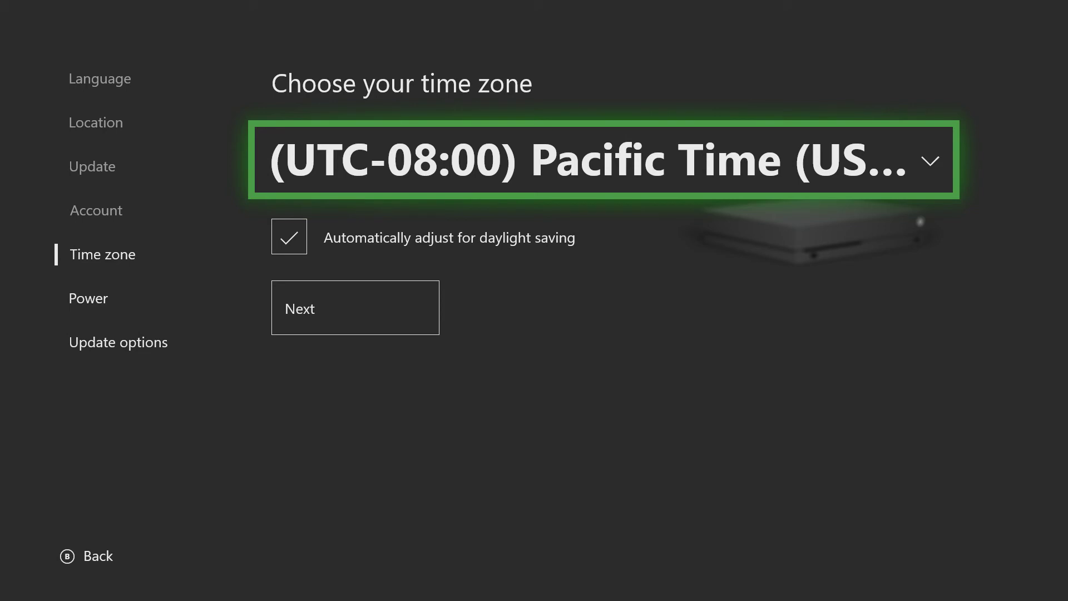
Set the time zone to (UTC-05:00) Eastern Time (US & Canada) with automatic daylight saving adjustment and continue
key(Return)
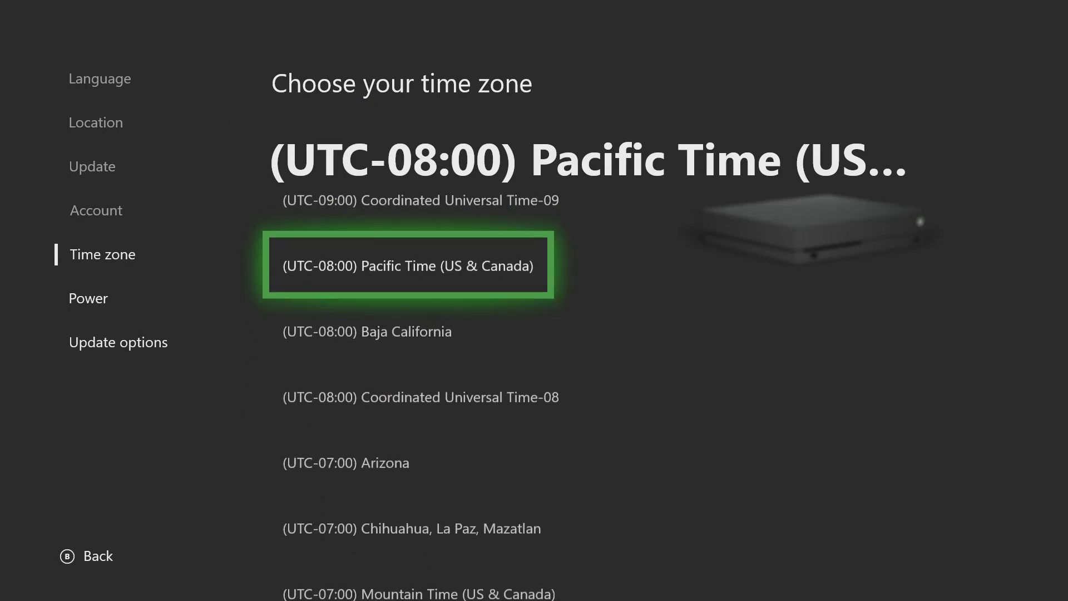
key(Up)
key(Up)
key(Up)
key(Up)
key(Up)
key(Up)
key(Up)
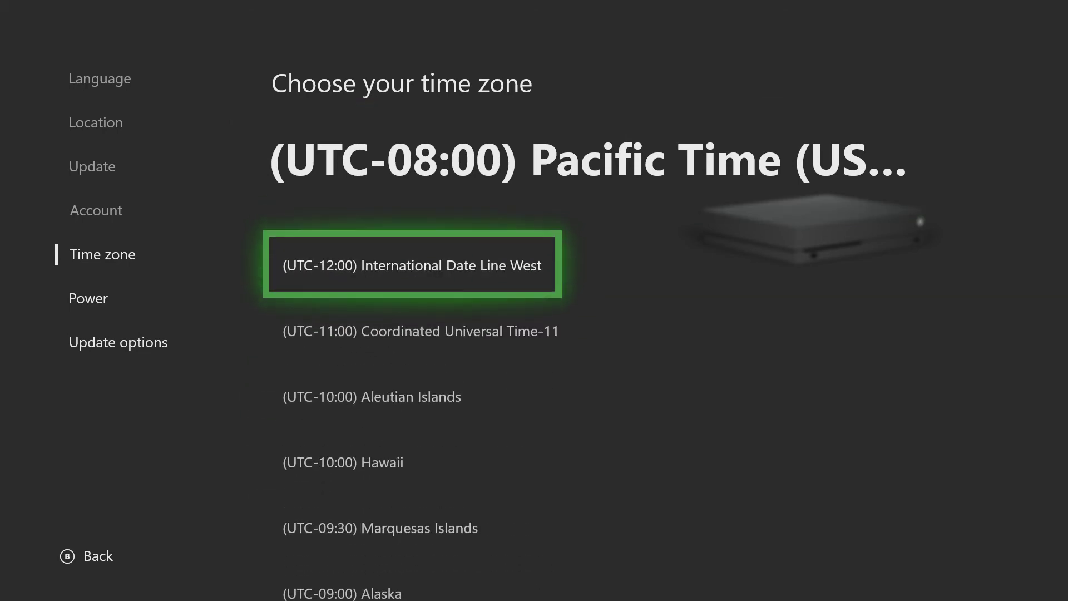
key(Down)
key(Down)
key(Down)
key(Down)
key(Down)
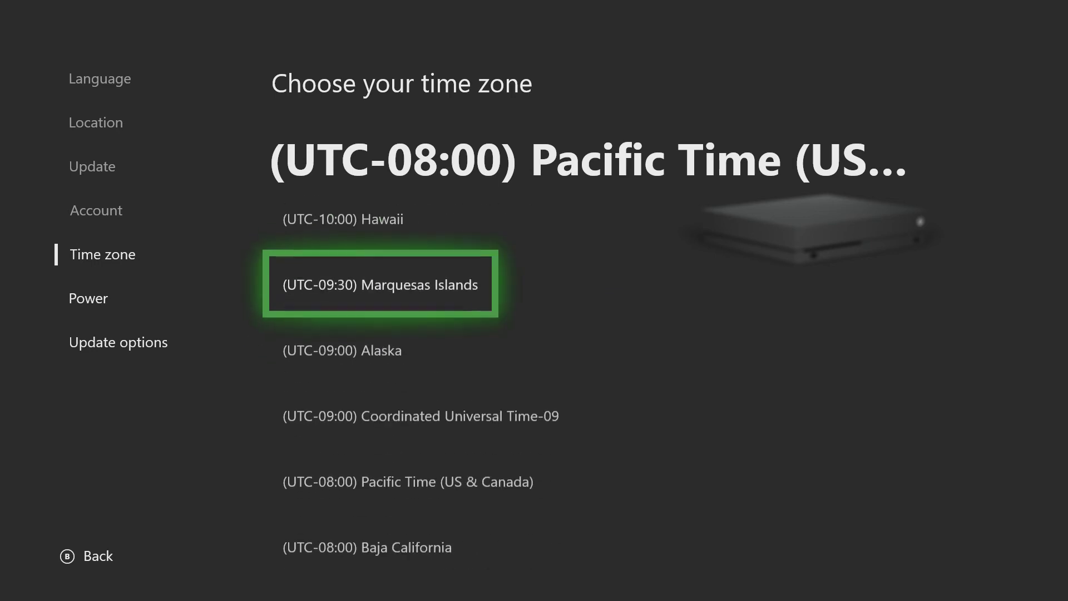
key(Down)
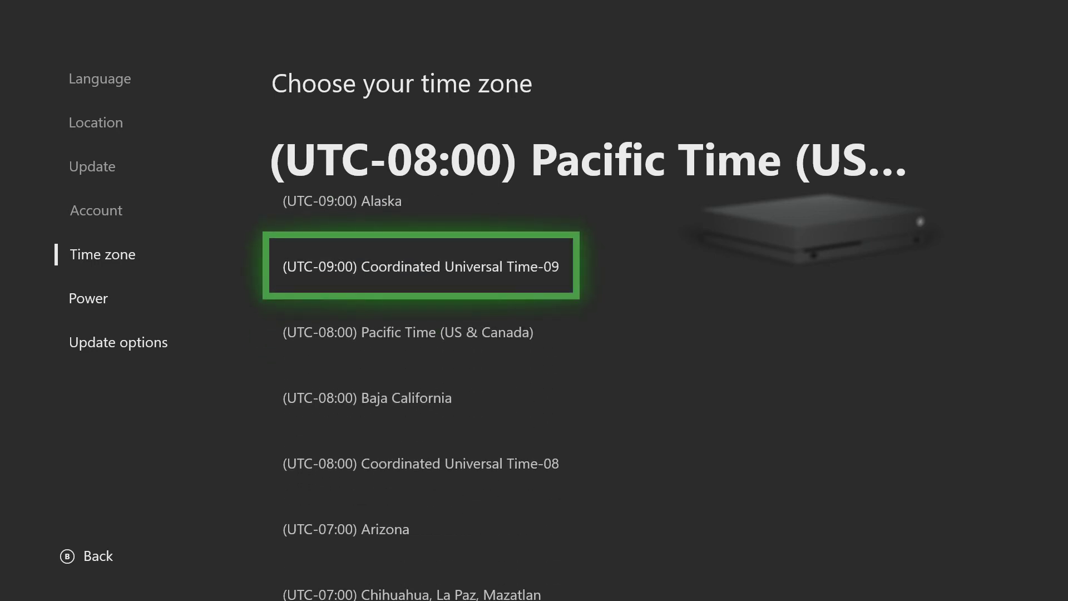
key(Up)
key(Up)
key(Up)
key(Up)
key(Up)
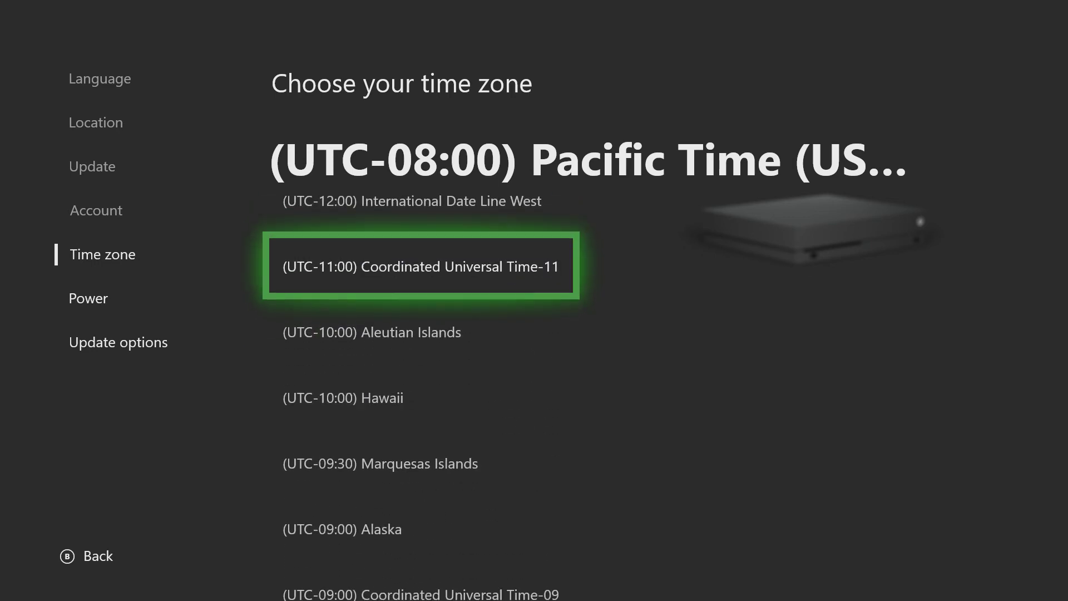
key(Down)
key(Down)
key(Down)
key(Down)
key(Down)
key(Down)
key(Down)
key(Down)
key(Down)
key(Down)
key(Down)
key(Down)
key(Down)
key(Down)
key(Down)
key(Down)
key(Down)
key(Down)
key(Down)
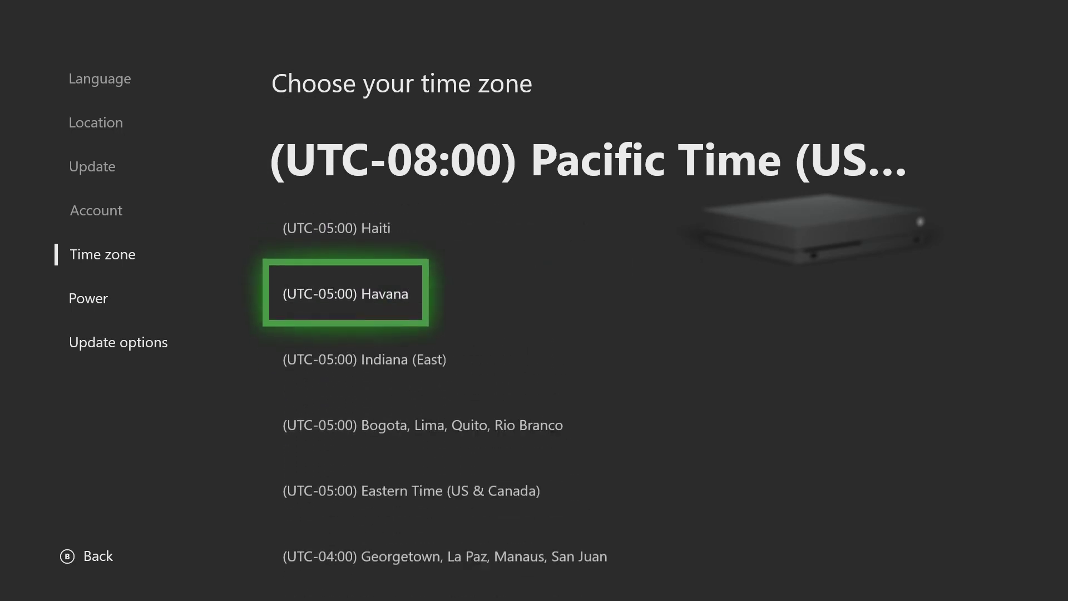
key(Down)
key(Up)
key(Up)
key(Up)
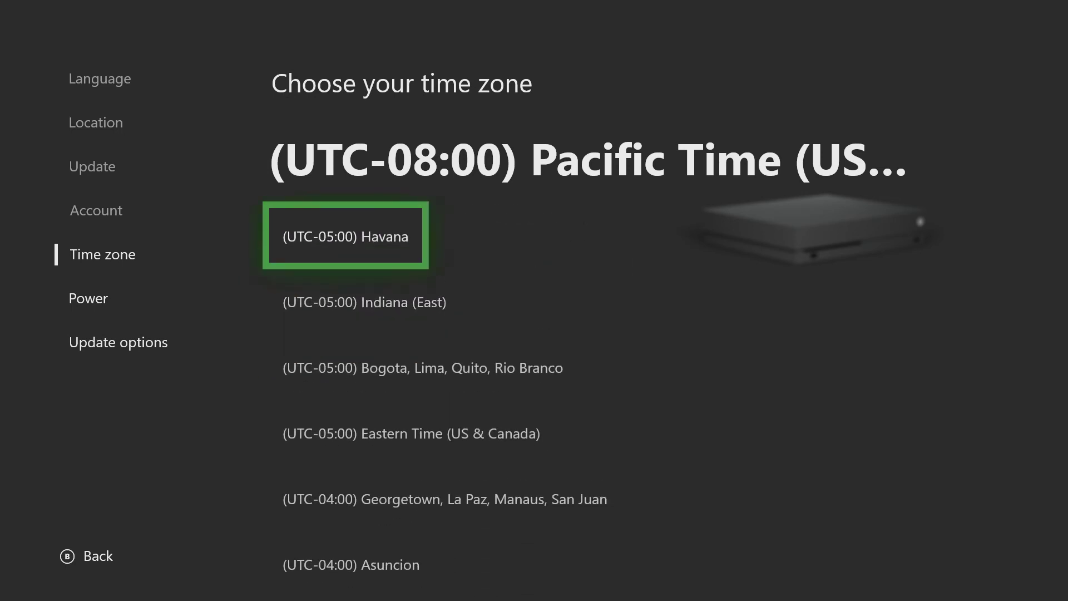
key(Up)
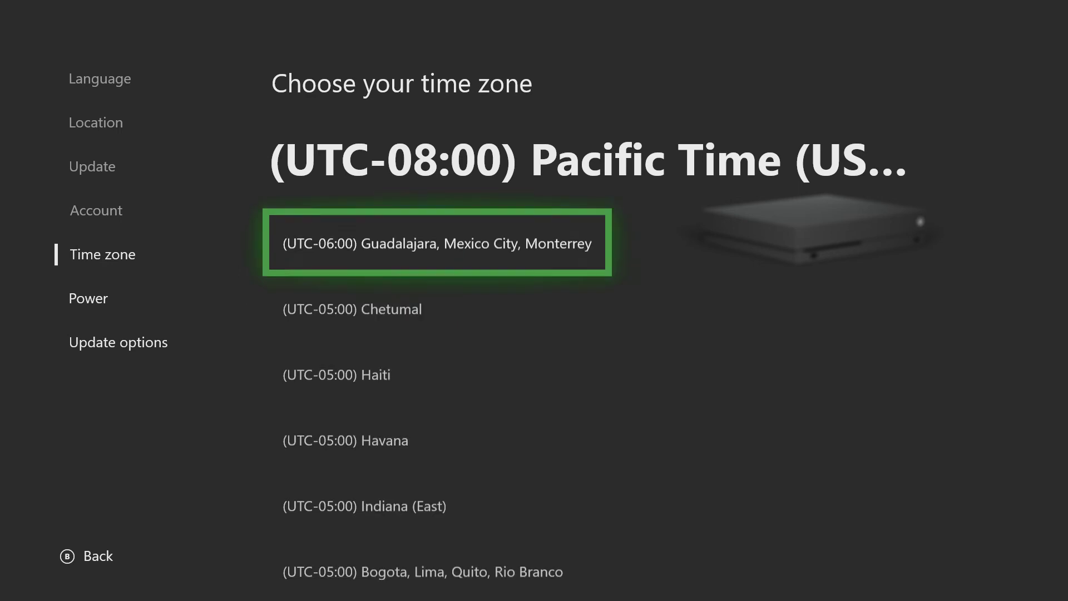
key(Down)
key(Down)
key(Down)
key(Down)
key(Down)
key(Down)
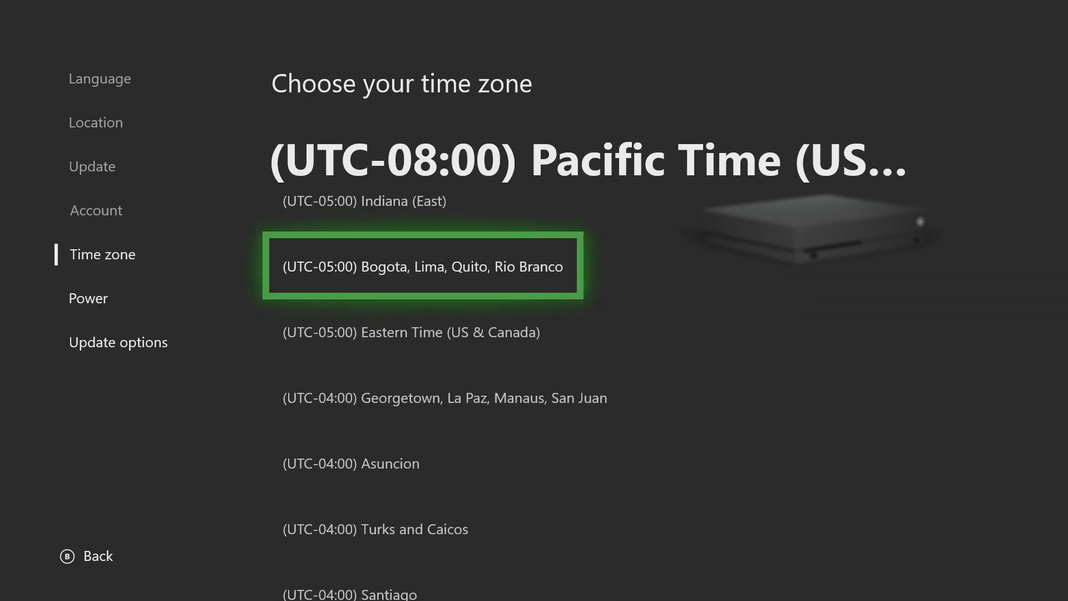
key(Return)
key(Down)
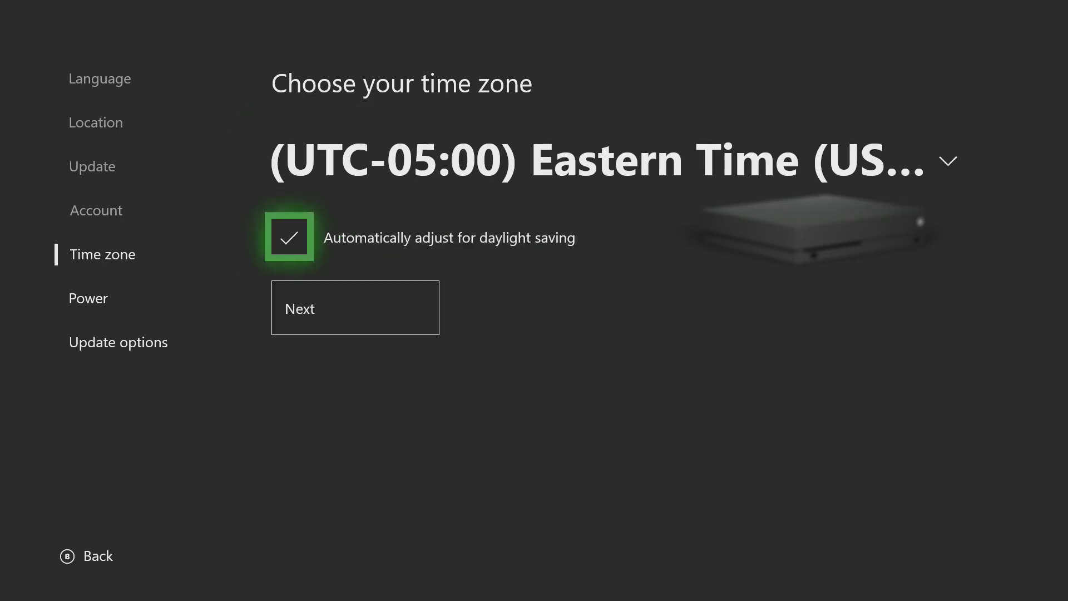
key(Down)
key(Return)
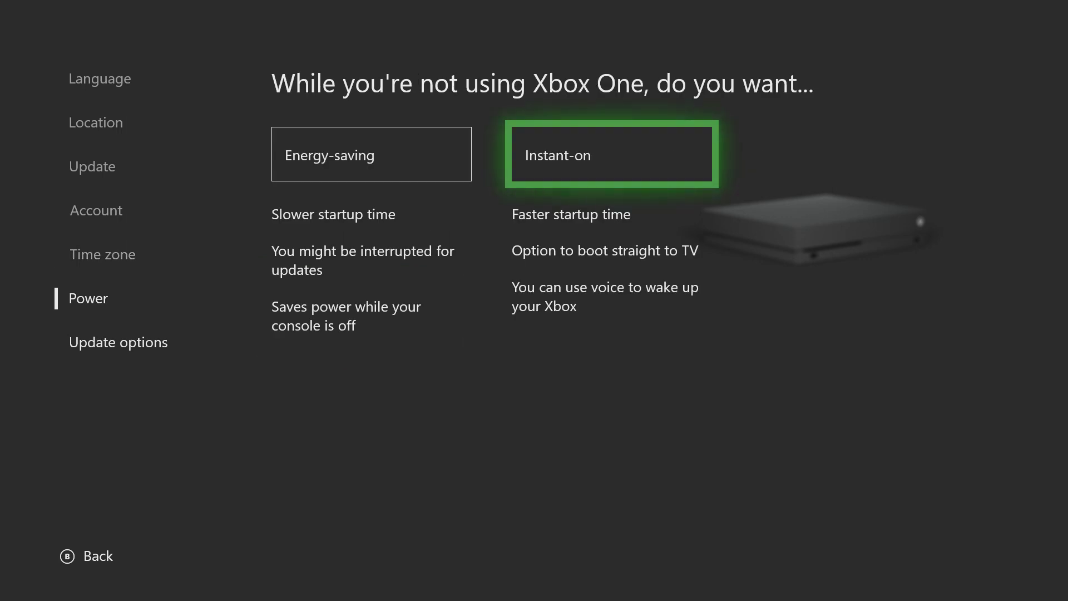
Choose the Instant-on power mode after comparing it with Energy-saving
key(Left)
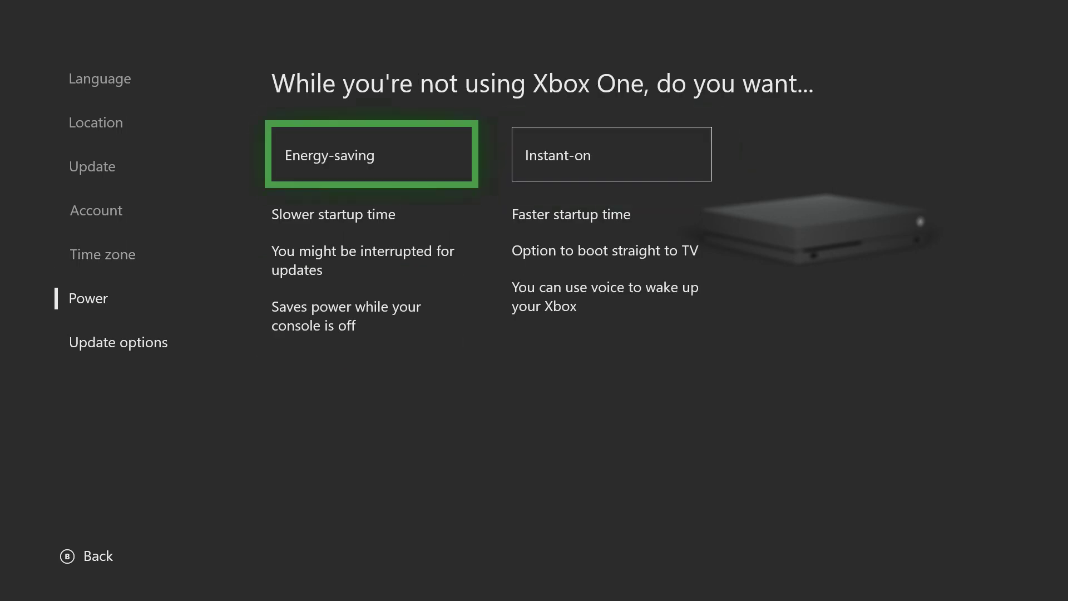
key(Right)
key(Left)
key(Right)
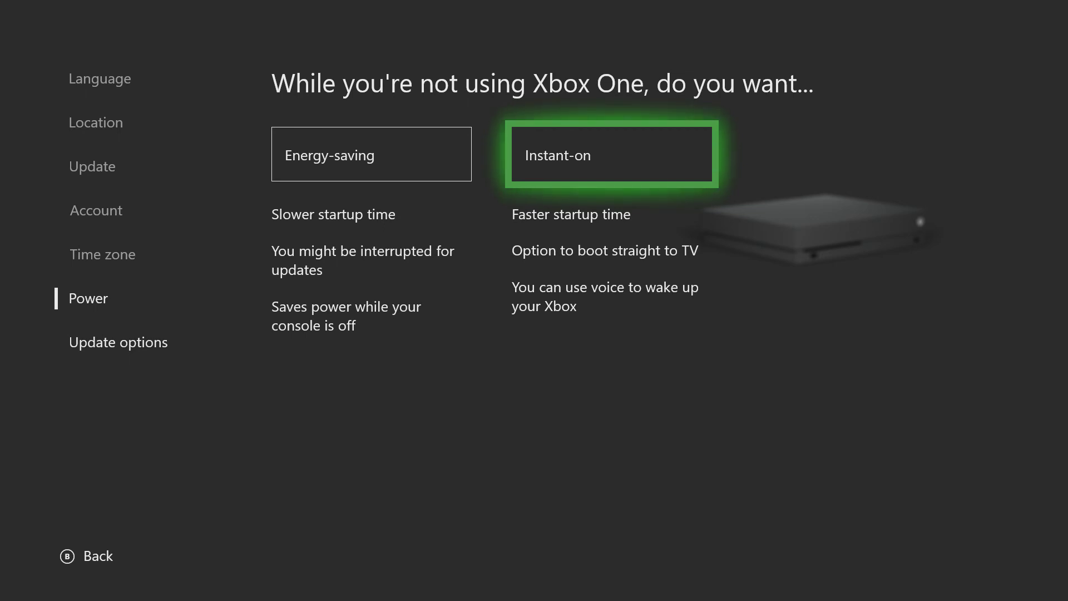
key(Return)
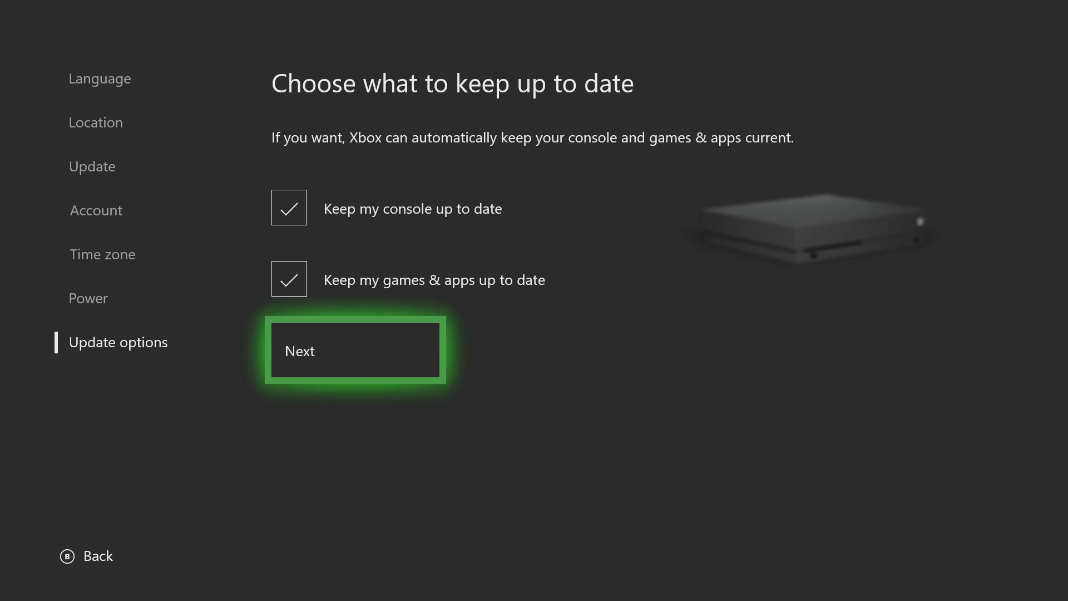
Review the options for keeping the console and games & apps up to date, and accept both to finish setup
key(Up)
key(Up)
key(Down)
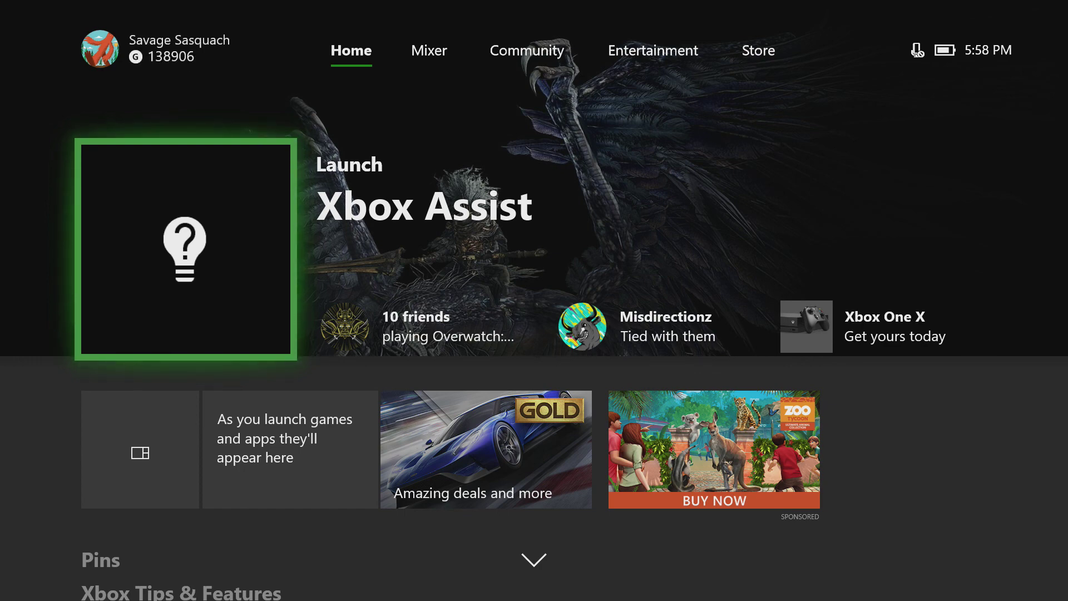
Open the games and apps collection and look through the owned games from the start of the alphabet to Stacking
key(Down)
key(Return)
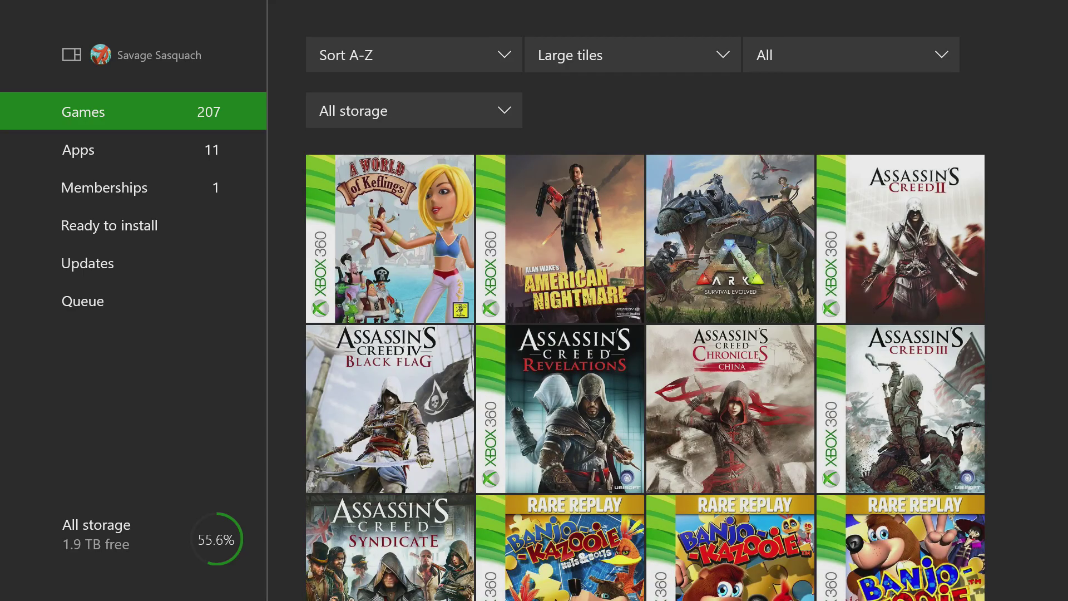
key(Right)
key(Down)
key(Down)
key(Down)
key(Down)
key(Down)
key(Down)
key(Down)
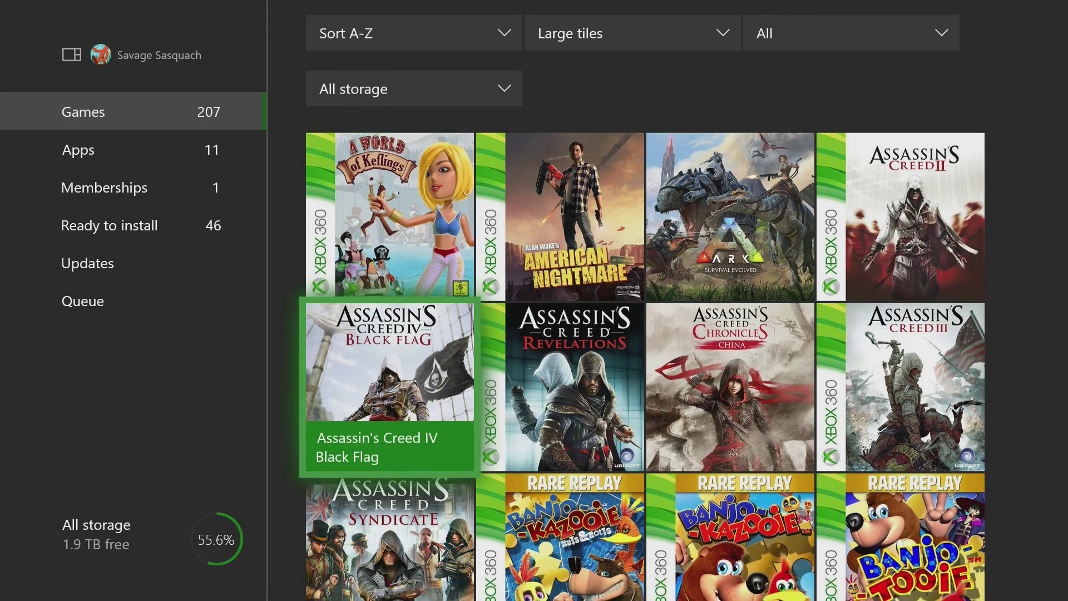
key(Down)
key(Down)
key(Down)
key(Down)
key(Down)
key(Down)
key(Down)
key(Down)
key(Down)
key(Down)
key(Down)
key(Down)
key(Down)
key(Down)
key(Down)
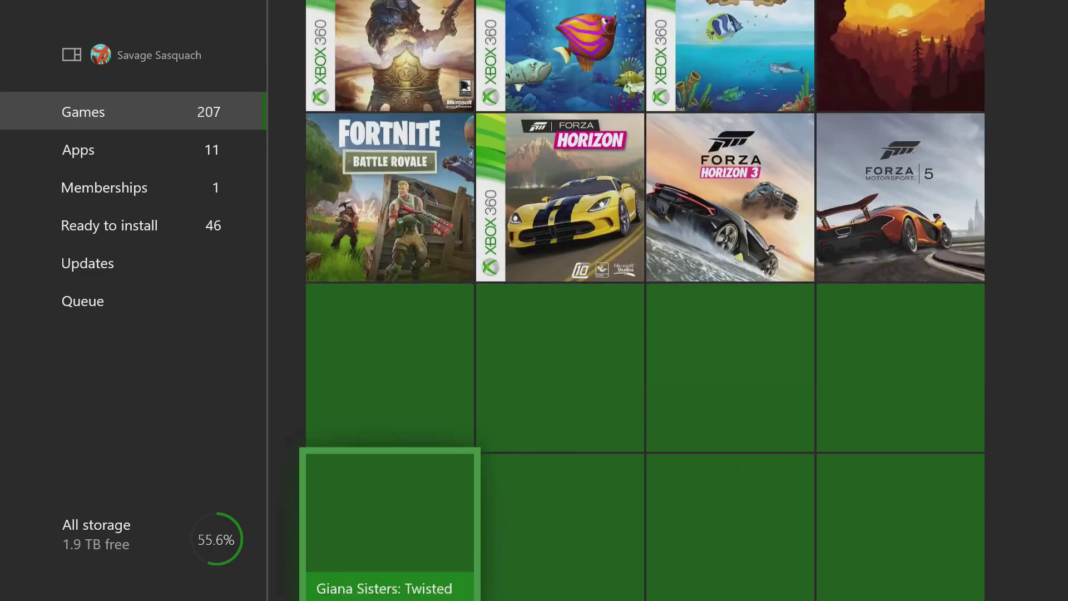
key(Up)
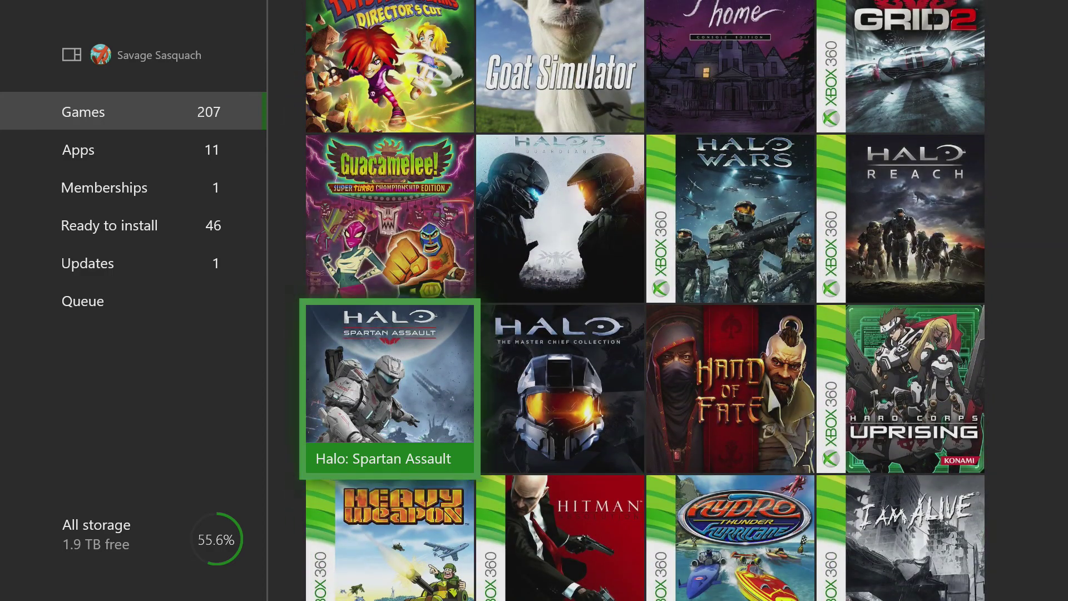
key(Down)
key(Down)
key(Down)
key(Down)
key(Down)
key(Down)
key(Down)
key(Down)
key(Down)
key(Down)
key(Down)
key(Down)
key(Down)
key(Down)
key(Down)
key(Down)
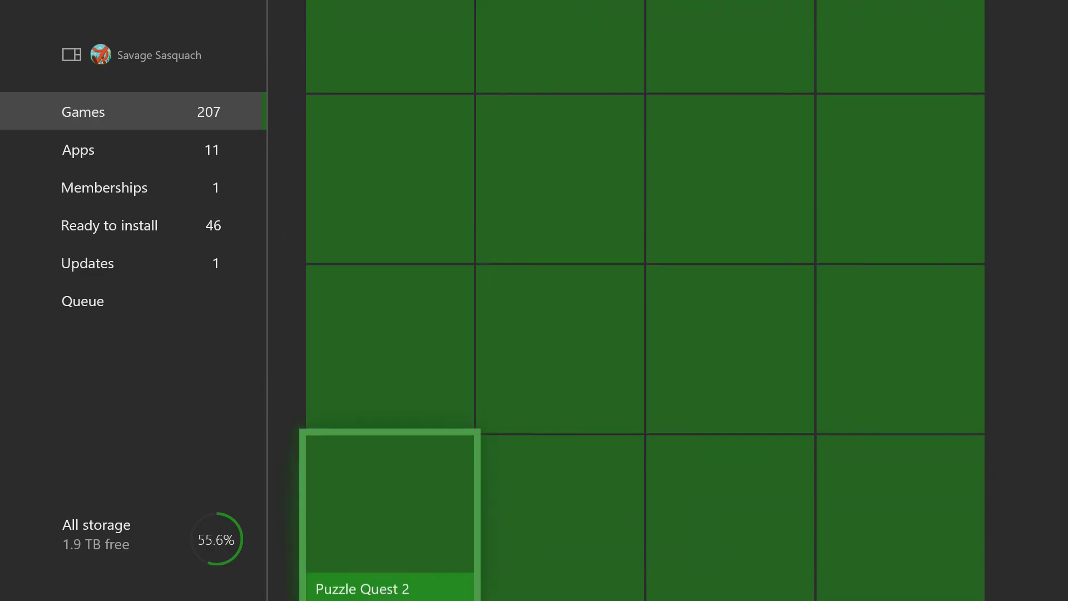
key(Right)
key(Down)
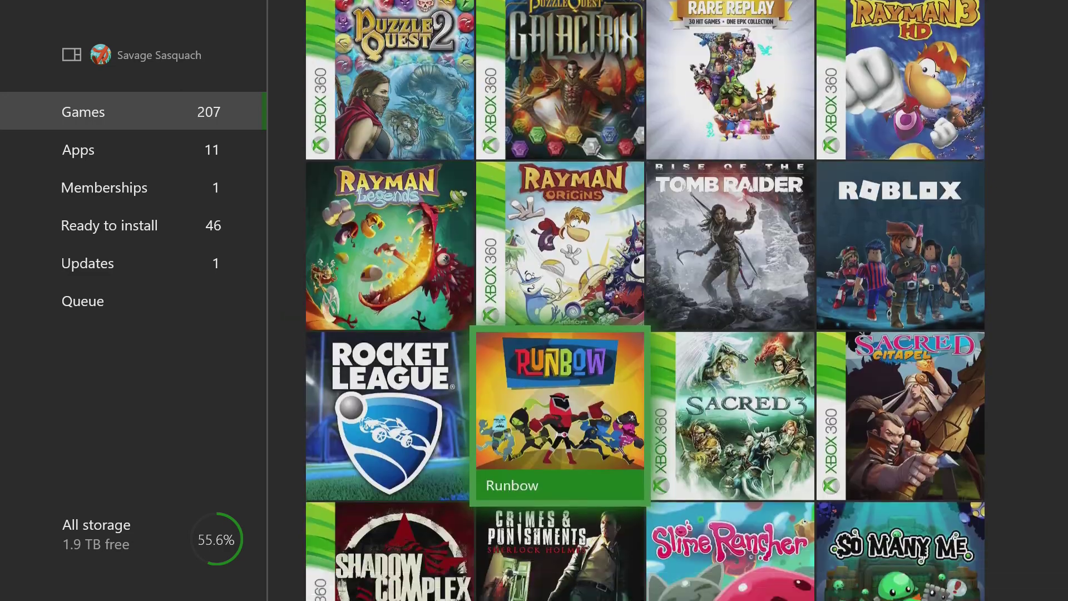
key(Down)
key(Down)
key(Right)
key(Down)
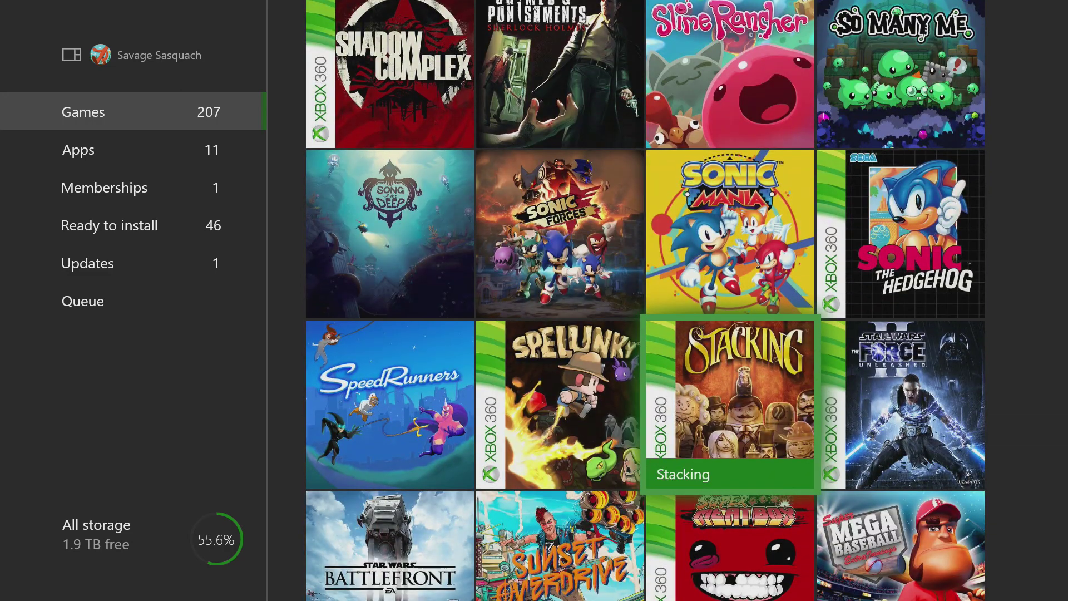
Look back through the games list from Stacking to Overwatch: Origins Edition and on to Portal 2
key(Up)
key(Left)
key(Up)
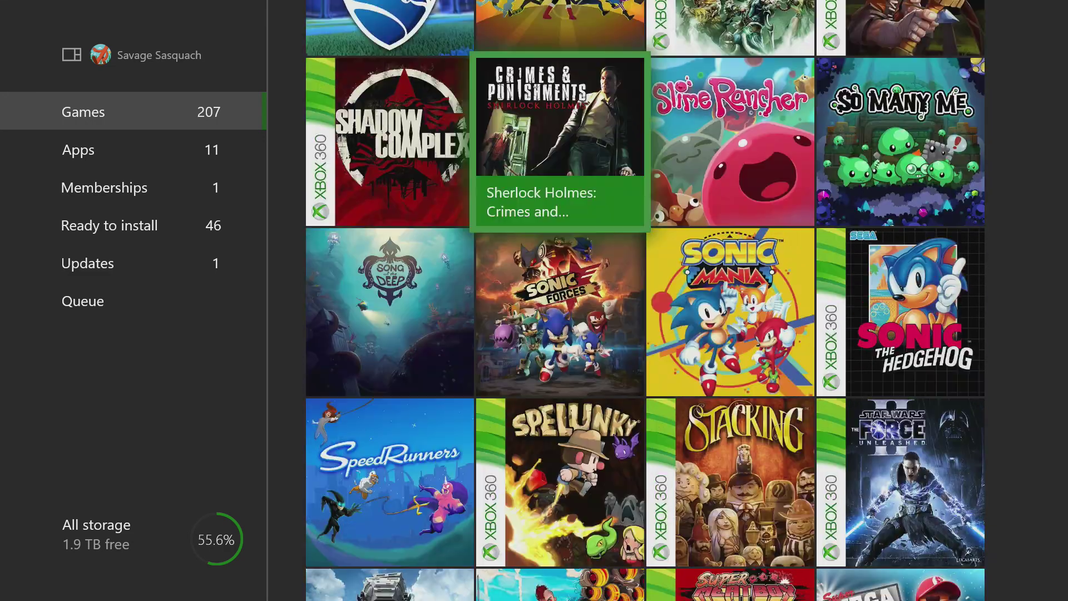
key(Up)
key(Up)
key(Up)
key(Up)
key(Up)
key(Up)
key(Up)
key(Up)
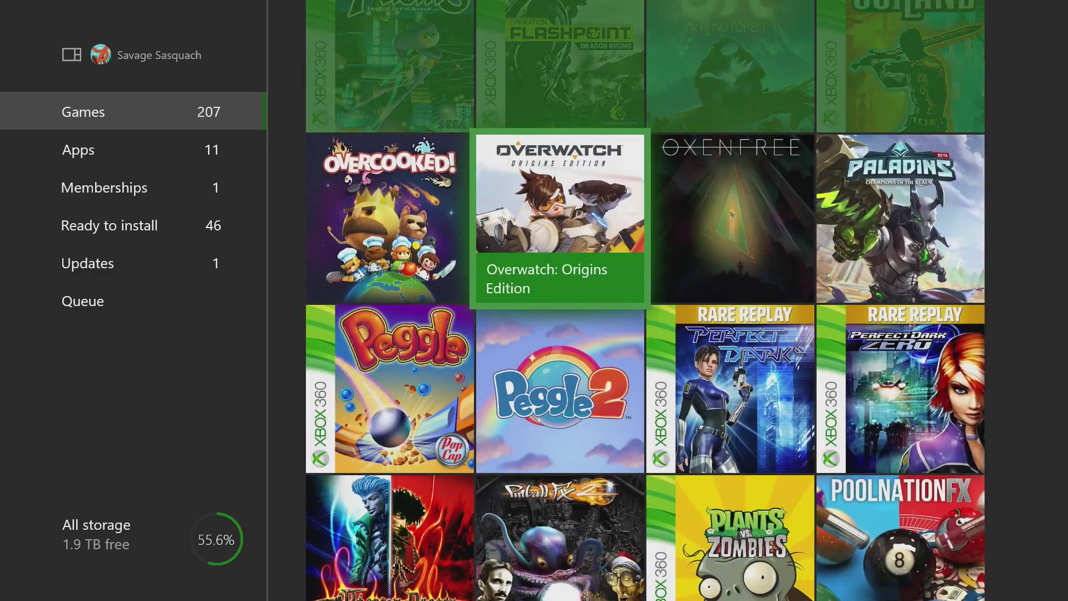
key(Down)
key(Down)
key(Down)
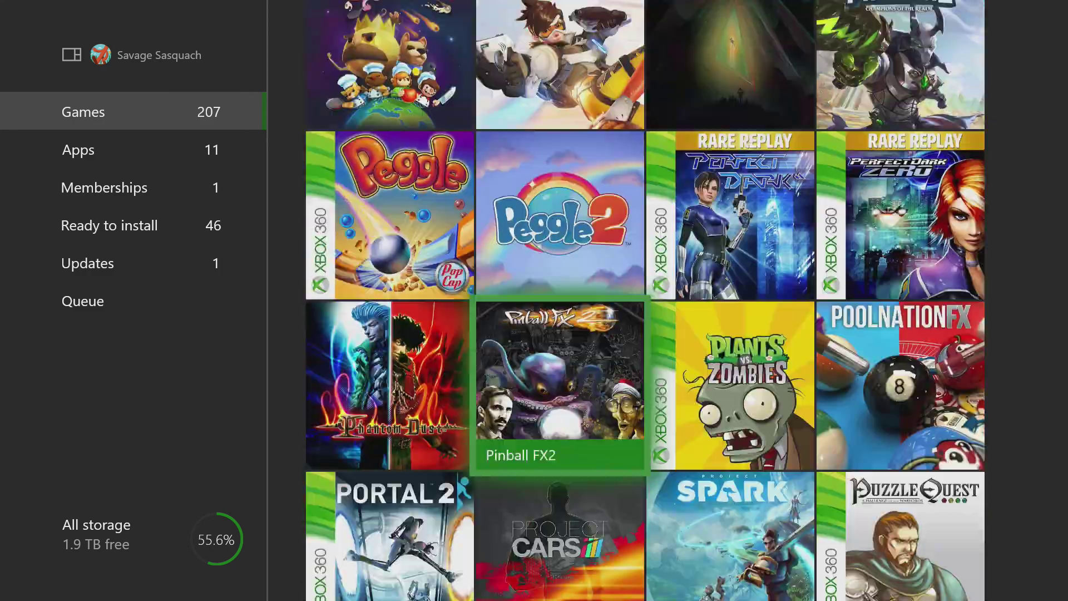
key(Left)
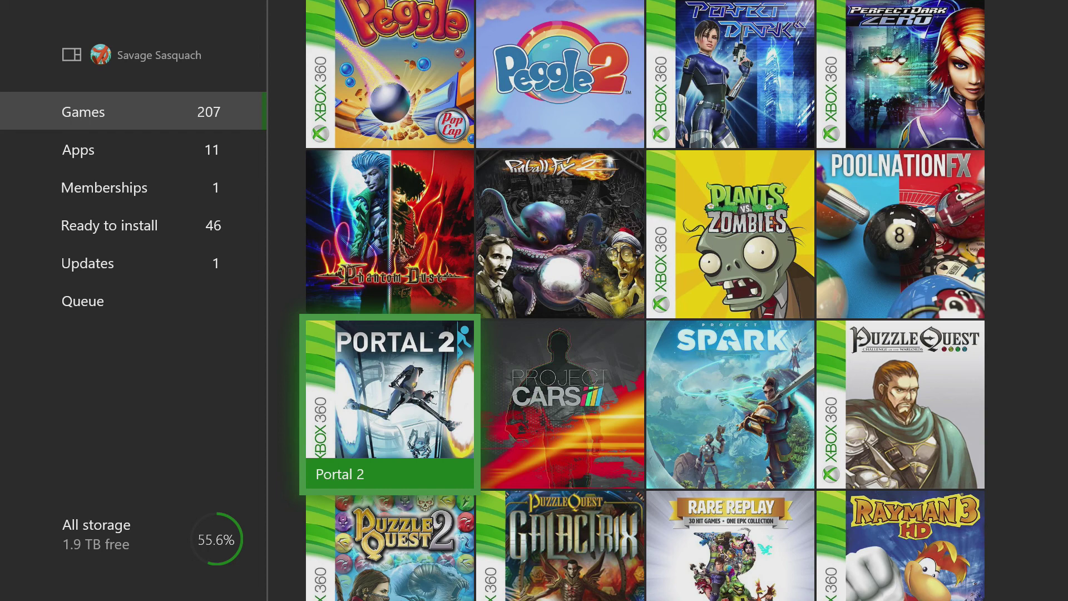